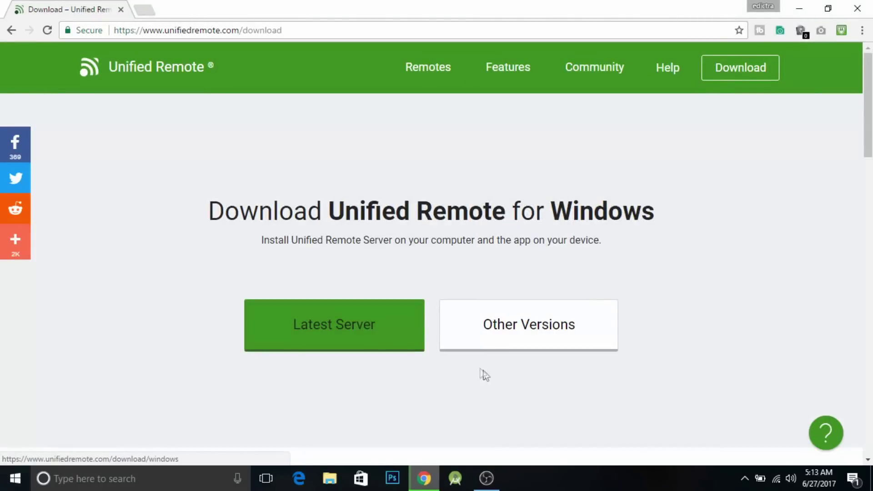
Download the latest Unified Remote Server from the website and launch its installer.
left_click(328, 314)
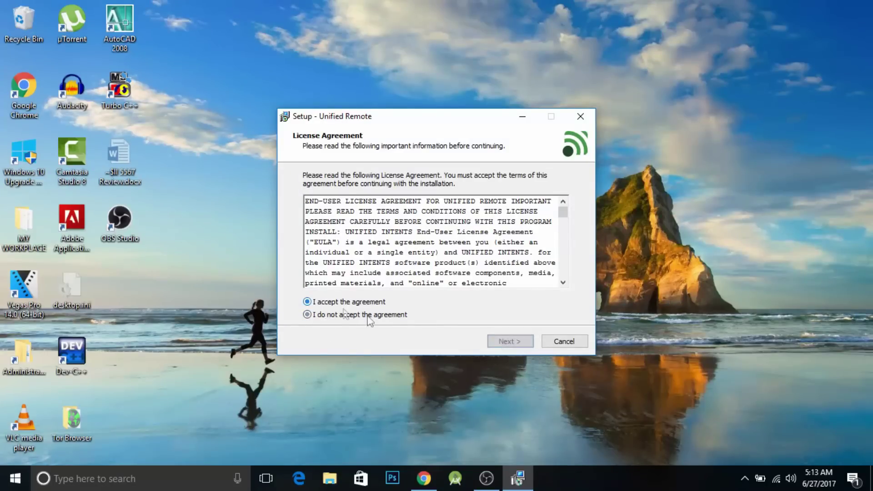
Install Unified Remote into the default Program Files (x86) folder with default components and tasks.
left_click(505, 341)
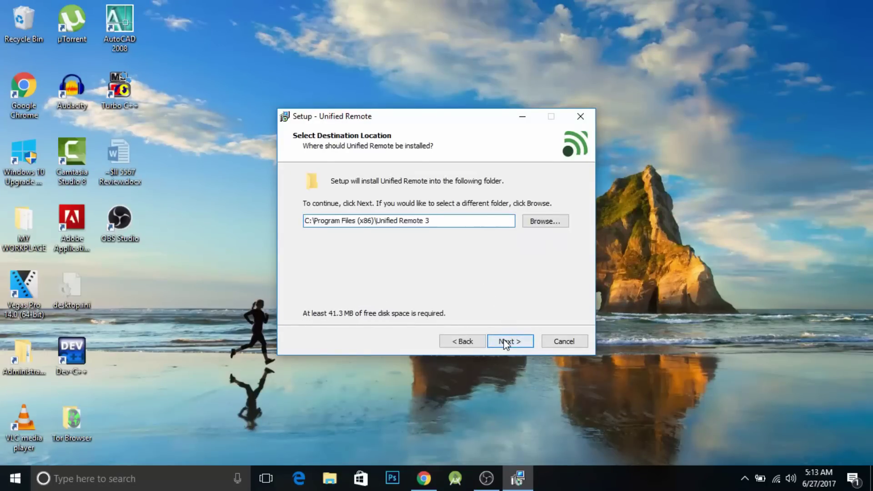
left_click(506, 344)
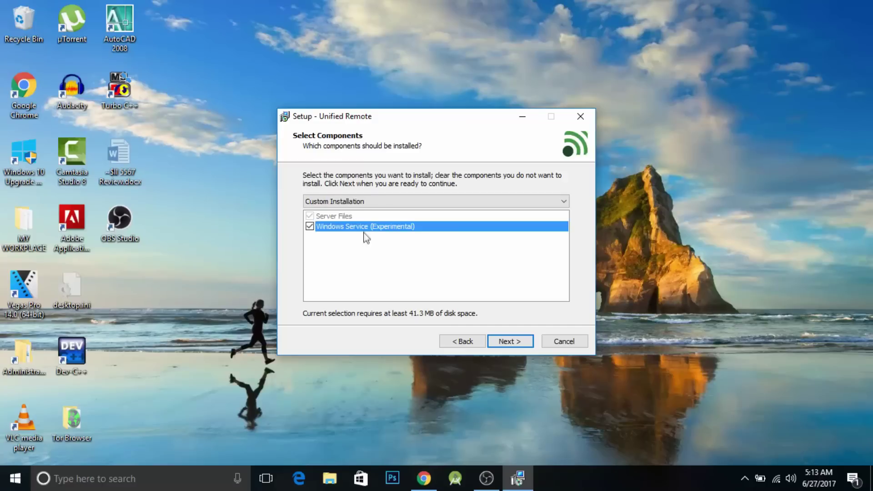
left_click(508, 347)
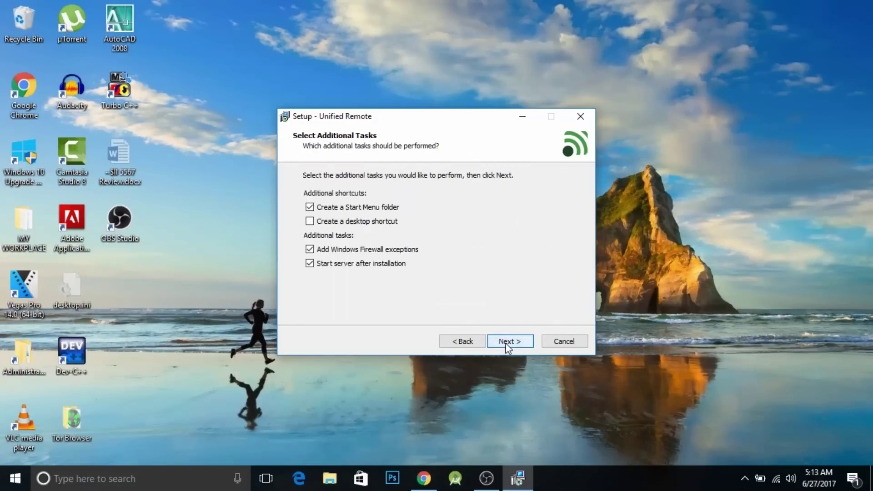
left_click(503, 347)
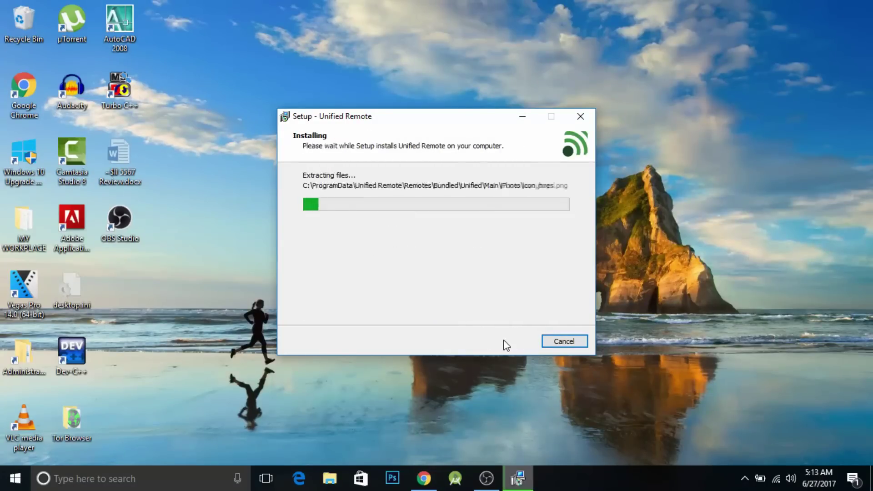
left_click(505, 342)
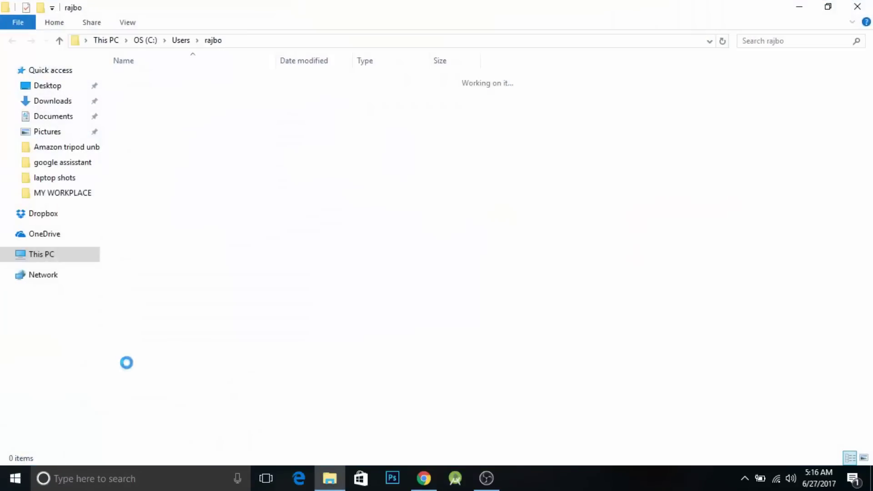
Open This PC's properties to view the computer name DESKTOP-0Q6SC43.
left_click(50, 255)
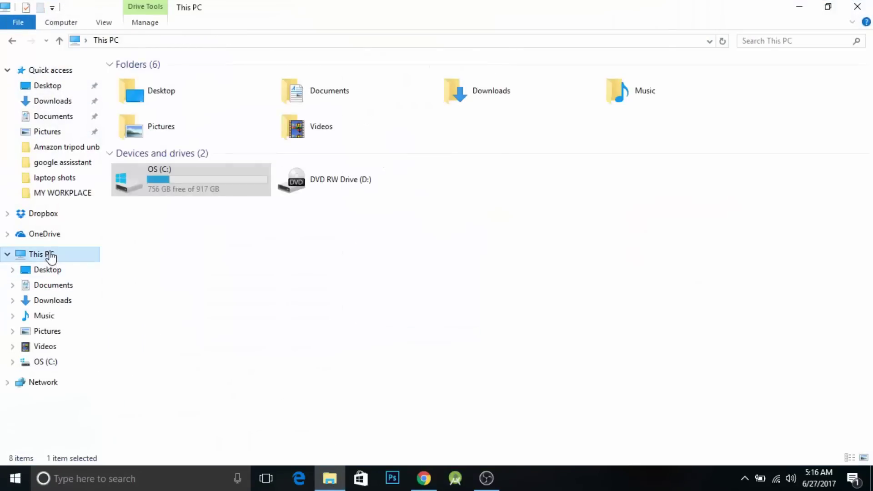
right_click(49, 255)
left_click(103, 241)
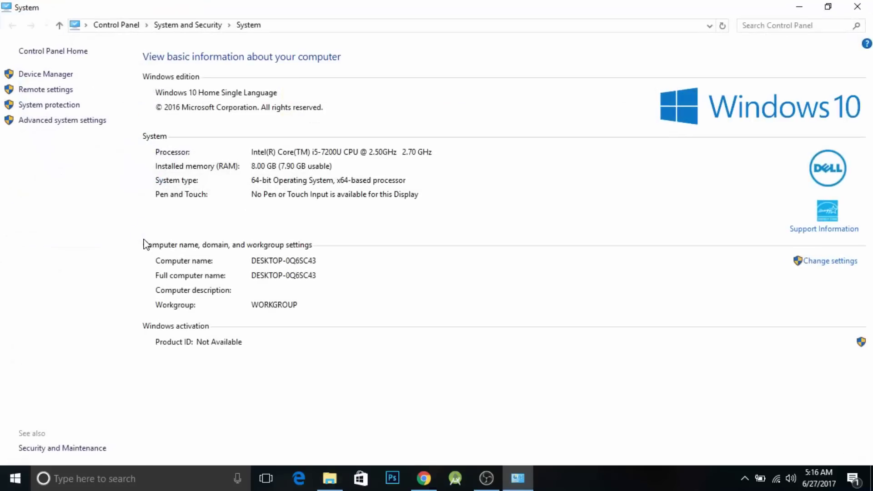